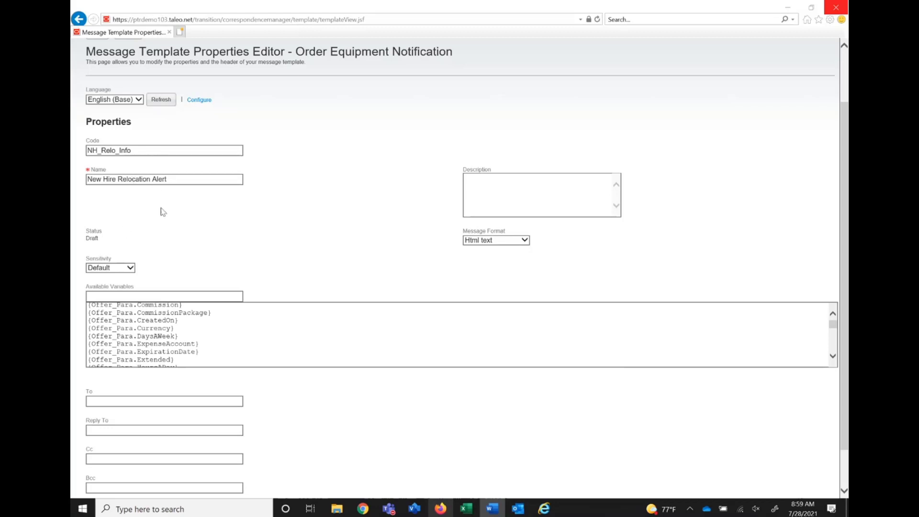
# Enter the relocation vendor's e-mail in the alert's To field and save the template properties
pyautogui.click(187, 400)
pyautogui.scroll(-1, 188, 402)
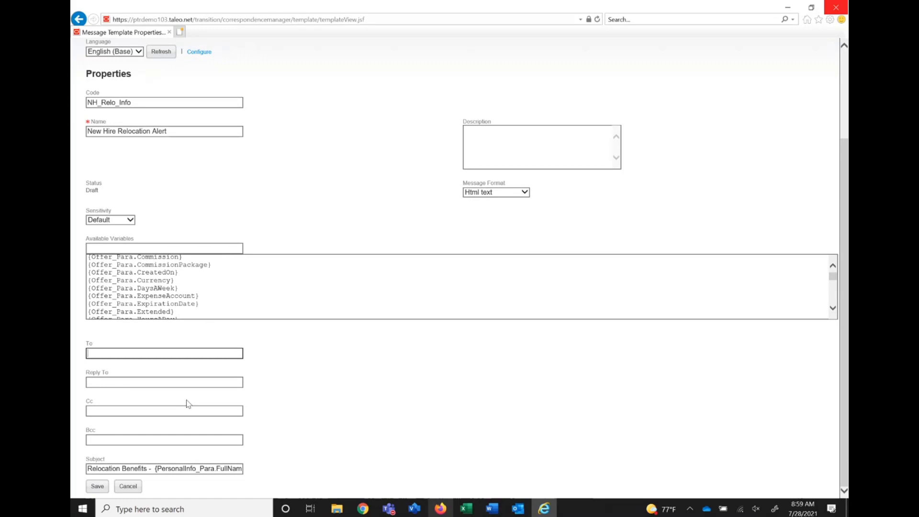
pyautogui.write('relocationvendor@invalidemail.com')
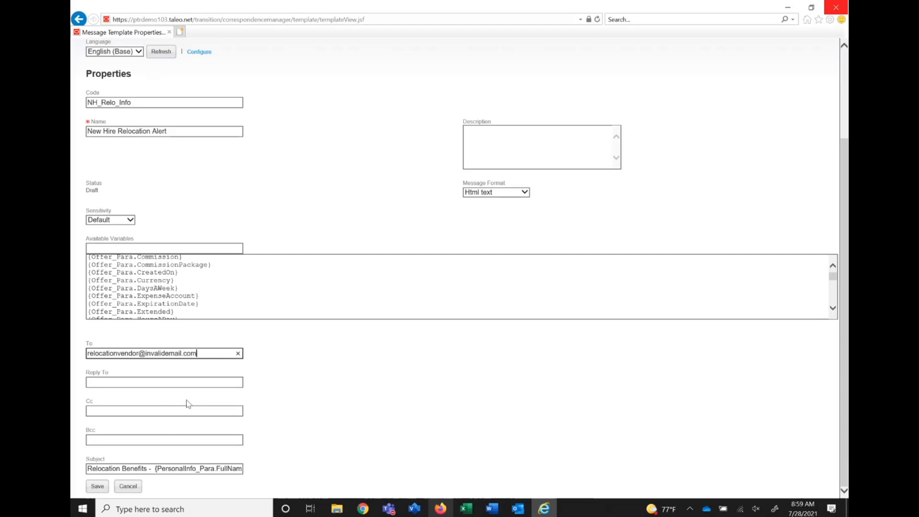
pyautogui.click(368, 397)
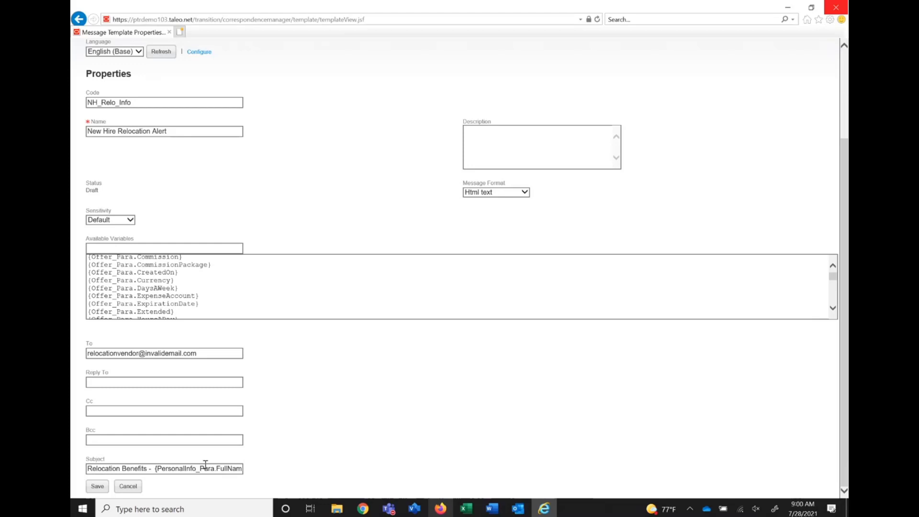
pyautogui.click(99, 486)
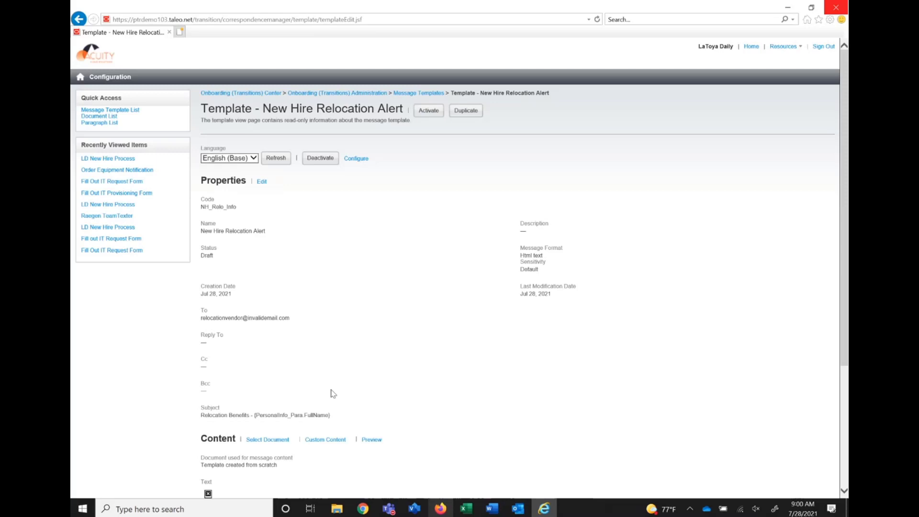
# In Custom Content, delete the old equipment-order letter, leaving only 'Human Resources' below blank lines
pyautogui.click(337, 439)
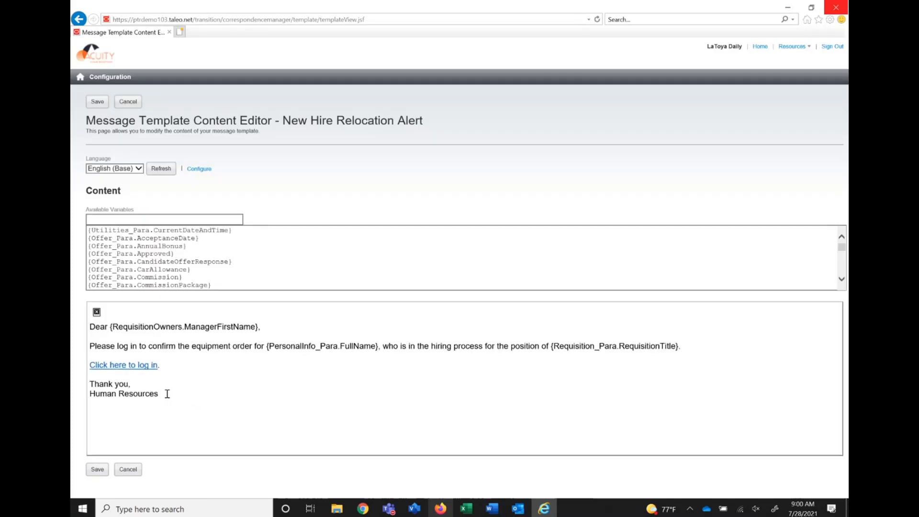
pyautogui.hotkey('ctrl', 'a')
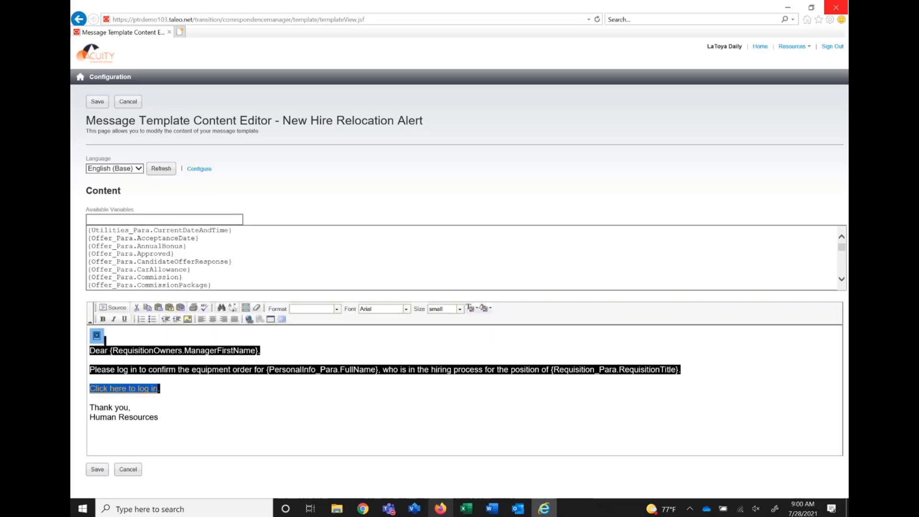
pyautogui.press('Delete')
pyautogui.press('Delete')
pyautogui.press('Delete')
pyautogui.press('Delete')
pyautogui.press('Delete')
pyautogui.press('Delete')
pyautogui.press('Delete')
pyautogui.press('Delete')
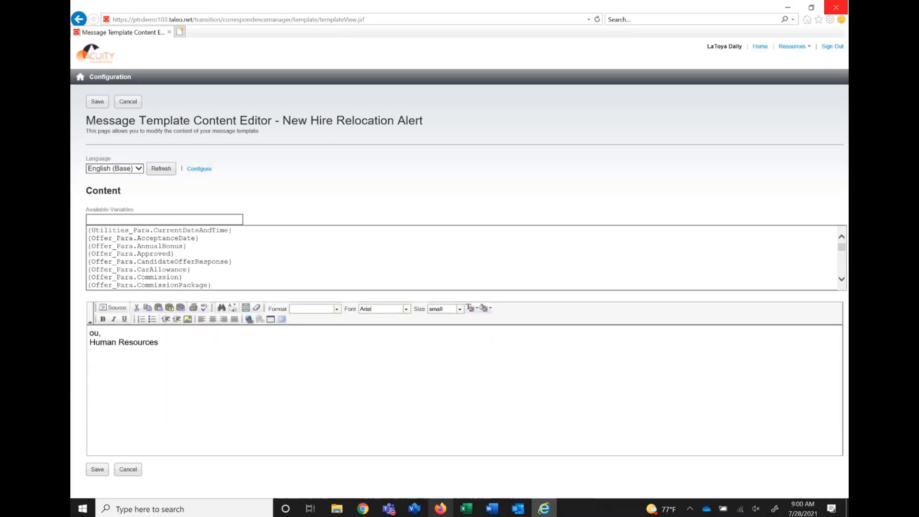
pyautogui.press('Delete')
pyautogui.press('Delete')
pyautogui.press('Delete')
pyautogui.press('Return')
pyautogui.press('Return')
pyautogui.press('Return')
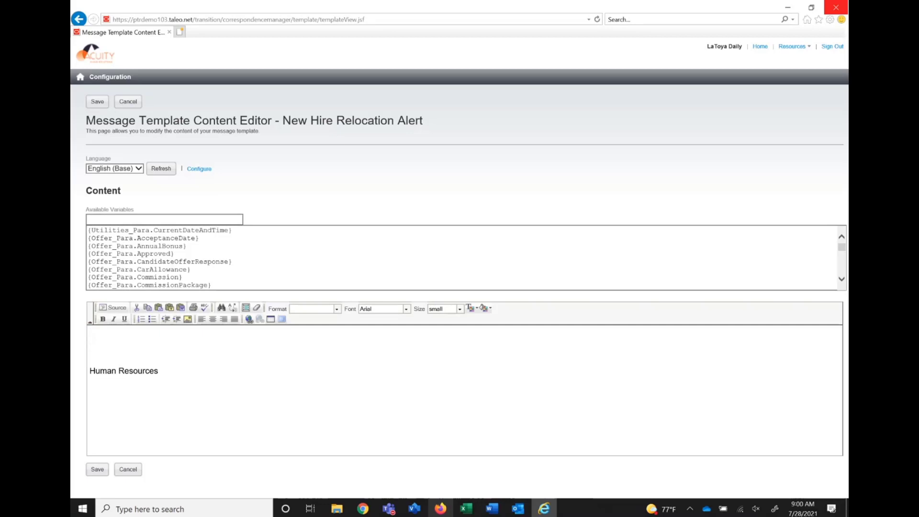
# Add the line 'New Hire Name: {PersonalInfo_Para.FullName}' using the variable filtered by 'full'
pyautogui.click(176, 219)
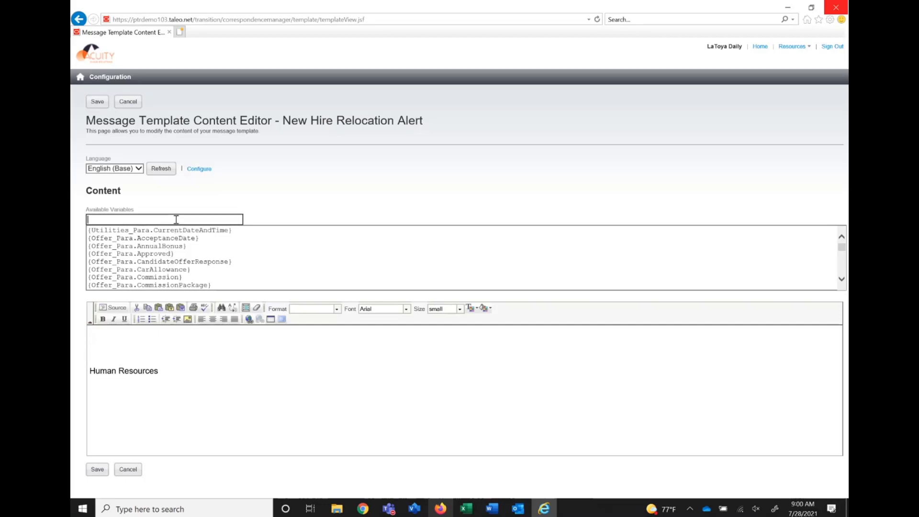
pyautogui.write('full')
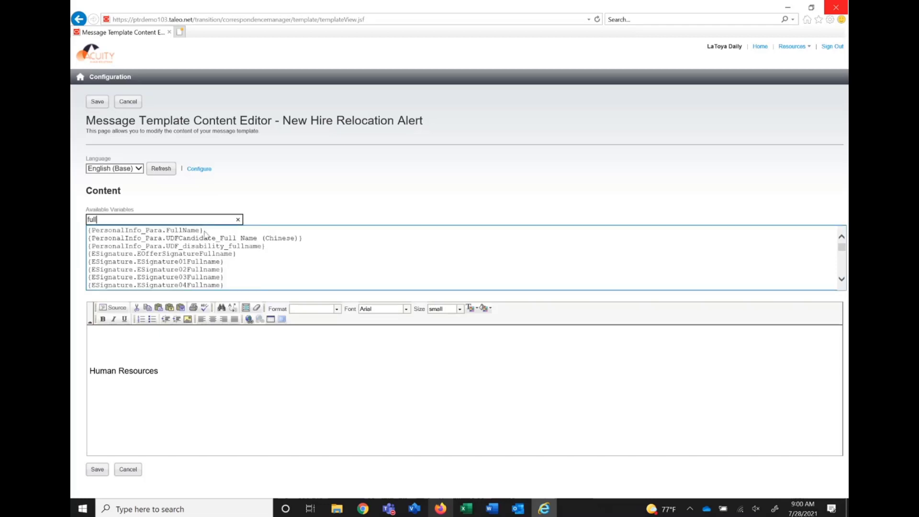
pyautogui.click(207, 235)
pyautogui.click(146, 230)
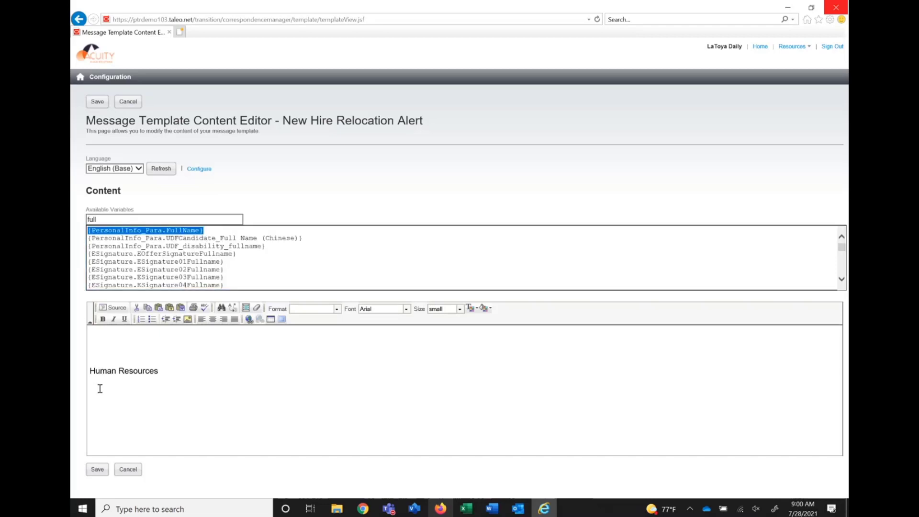
pyautogui.click(99, 348)
pyautogui.write('Candidate Nam')
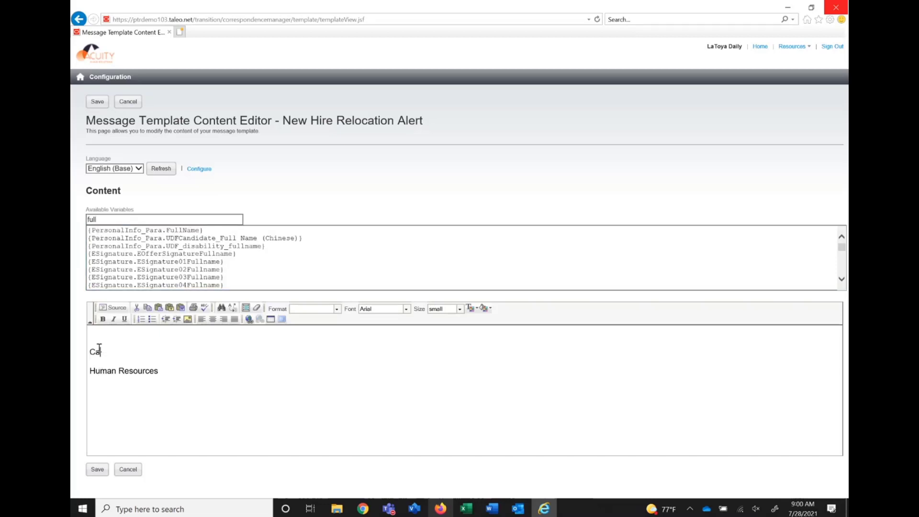
pyautogui.press('BackSpace')
pyautogui.press('BackSpace')
pyautogui.press('BackSpace')
pyautogui.press('BackSpace')
pyautogui.press('BackSpace')
pyautogui.press('BackSpace')
pyautogui.press('BackSpace')
pyautogui.press('BackSpace')
pyautogui.press('BackSpace')
pyautogui.press('BackSpace')
pyautogui.press('BackSpace')
pyautogui.press('BackSpace')
pyautogui.press('BackSpace')
pyautogui.write('New Hire Name:')
pyautogui.write('{PersonalInfo_Para.FullName}')
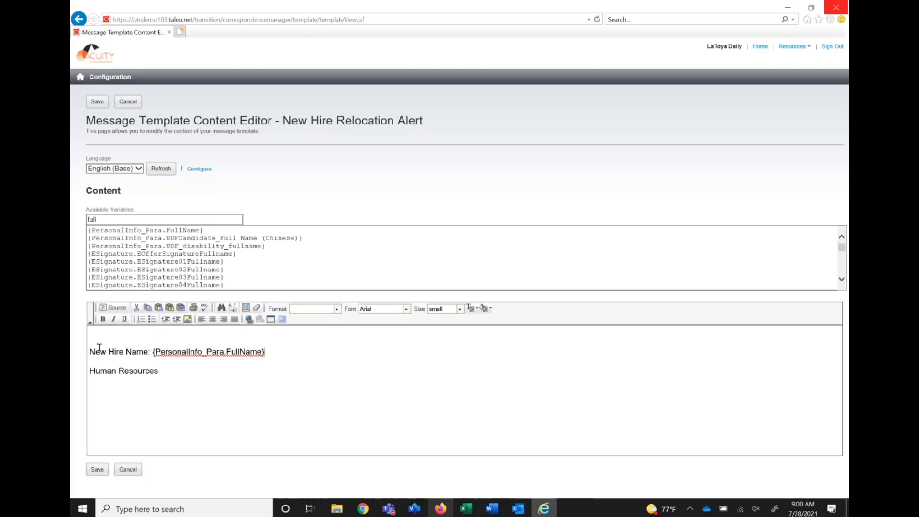
pyautogui.press('Return')
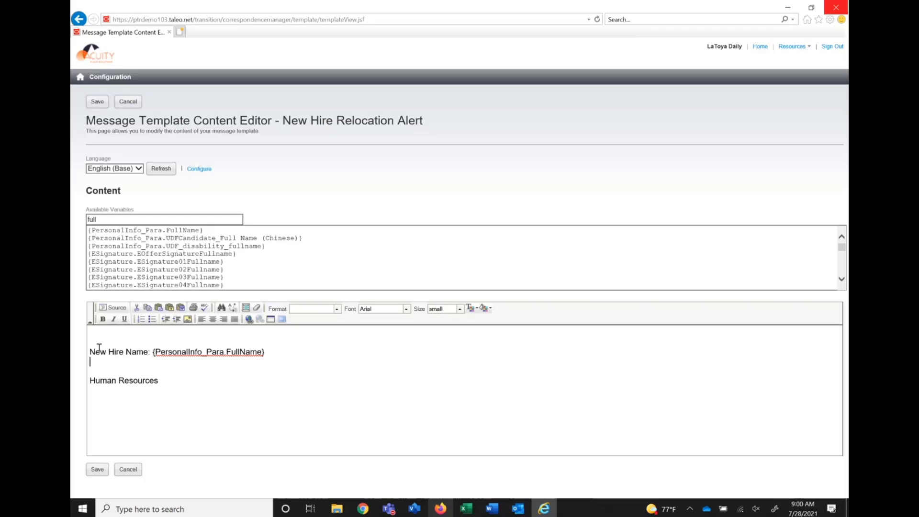
# Add the line 'Start Date: {Requisition_Para.ExpectedStartDateNoTime}' using the variable filtered by 'start'
pyautogui.doubleClick(101, 219)
pyautogui.write('start')
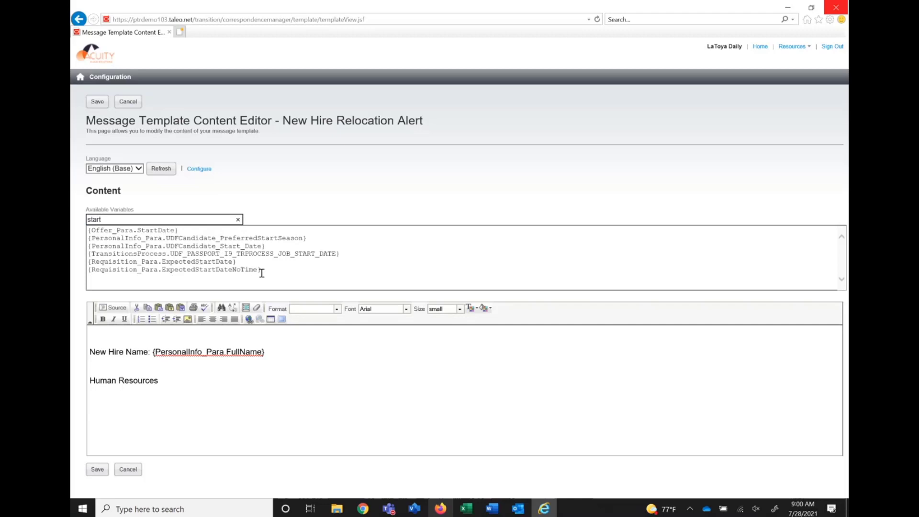
pyautogui.moveTo(261, 272); pyautogui.dragTo(88, 270)
pyautogui.hotkey('ctrl', 'c')
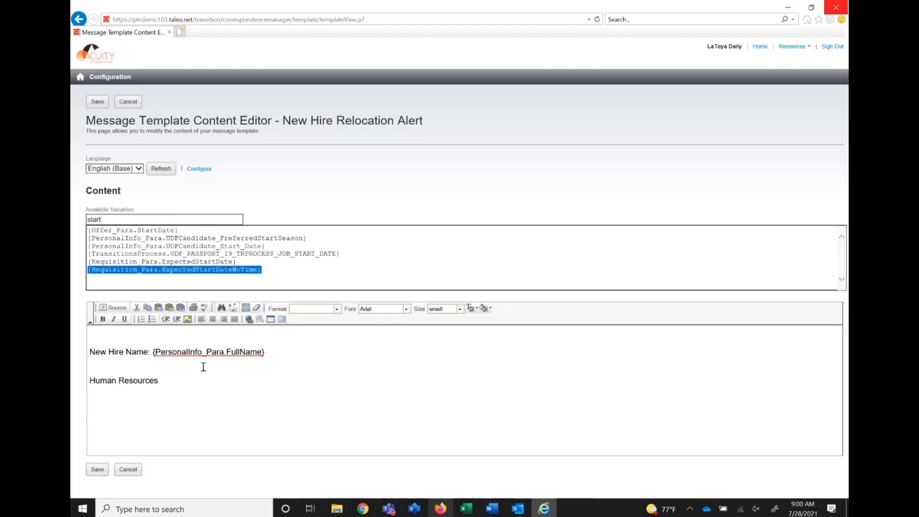
pyautogui.click(287, 355)
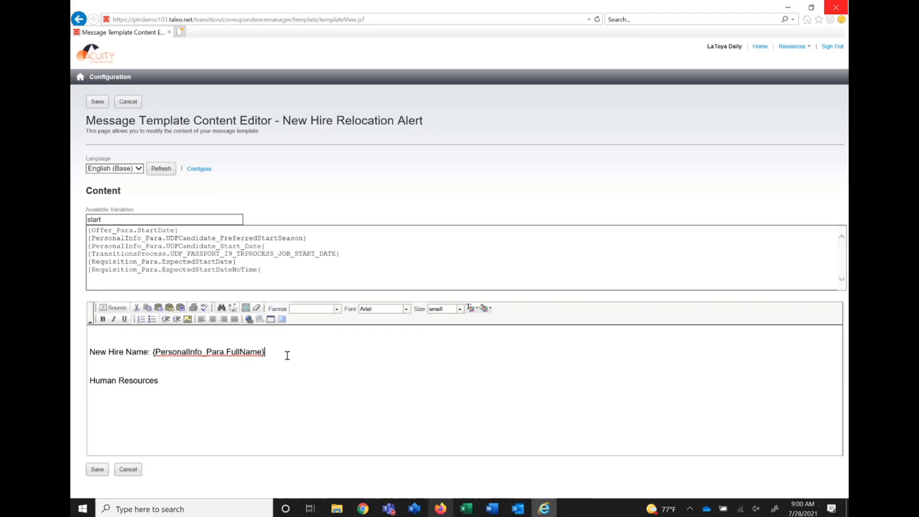
pyautogui.press('Return')
pyautogui.write('Start')
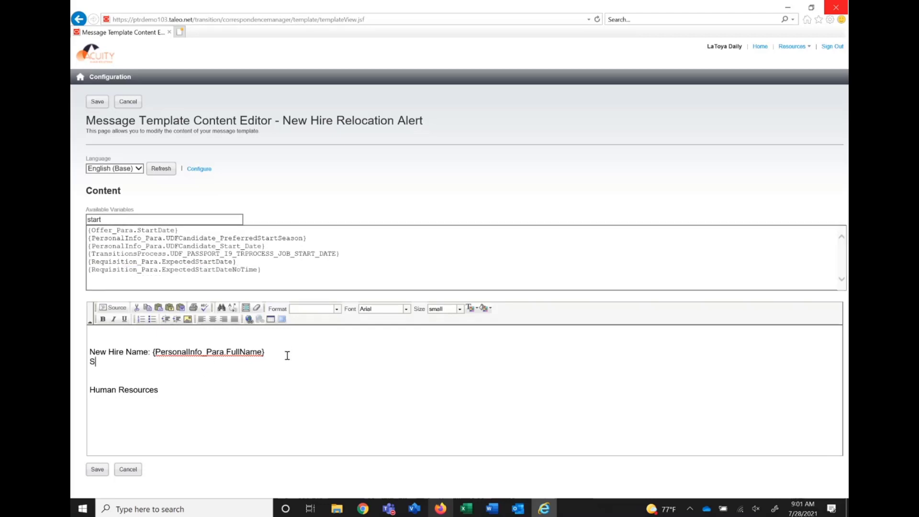
pyautogui.press('BackSpace')
pyautogui.press('BackSpace')
pyautogui.press('BackSpace')
pyautogui.press('BackSpace')
pyautogui.press('BackSpace')
pyautogui.write('tart Date:')
pyautogui.hotkey('ctrl', 'v')
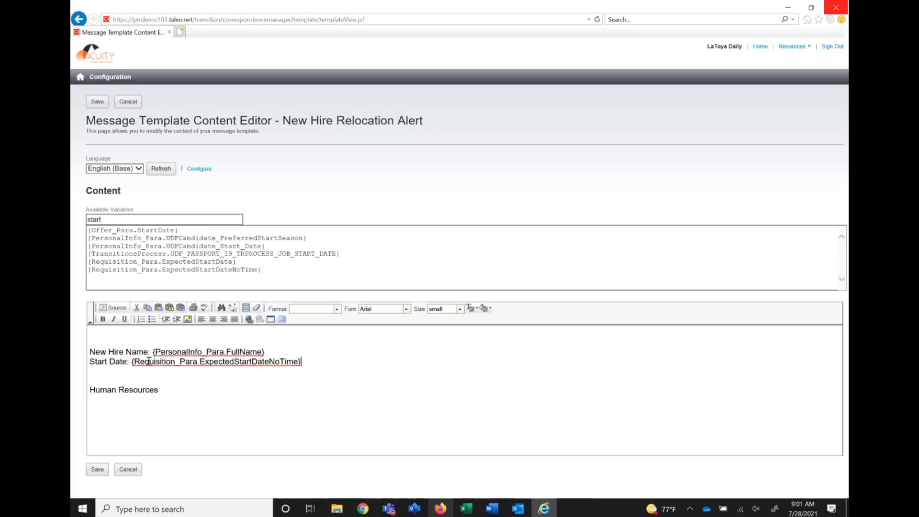
pyautogui.doubleClick(87, 220)
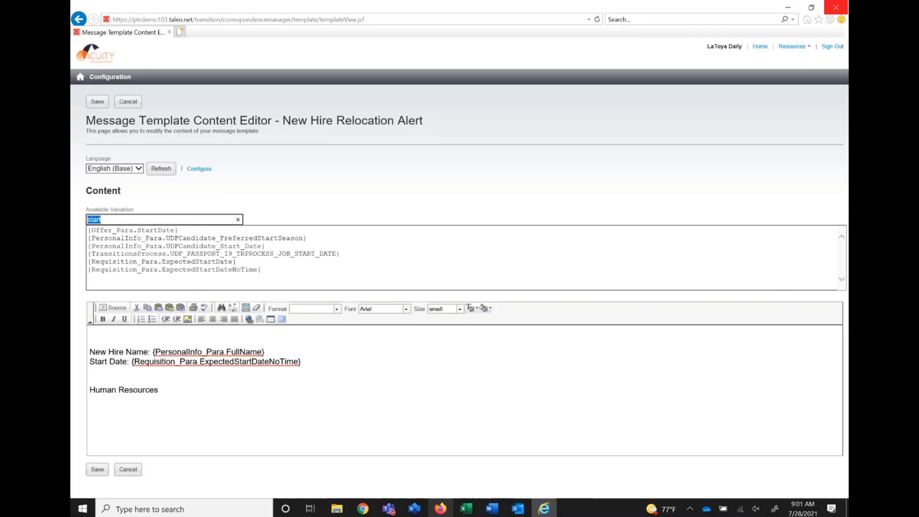
# Add a 'Relocation:' line followed by {Offer_Para.RelocationAmount} and {Offer_Para.RelocationPackage}
pyautogui.write('relocation')
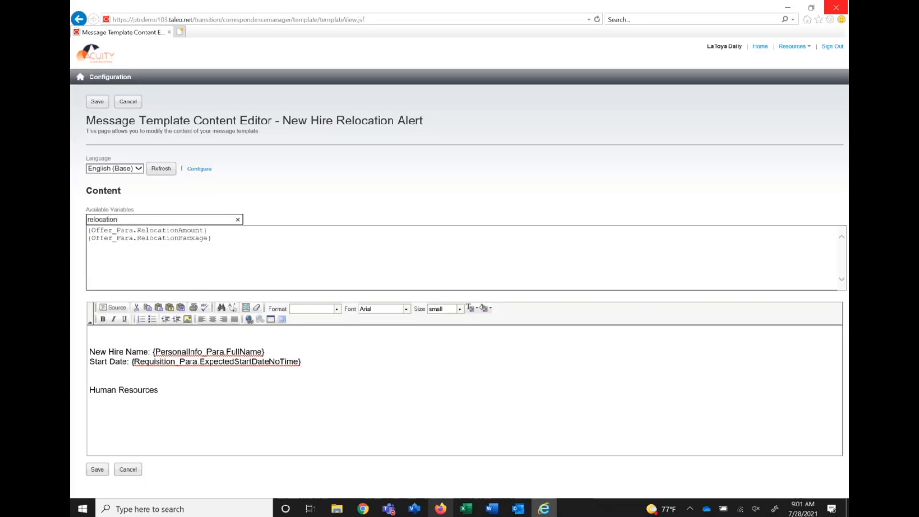
pyautogui.moveTo(216, 245); pyautogui.dragTo(77, 229)
pyautogui.hotkey('ctrl', 'c')
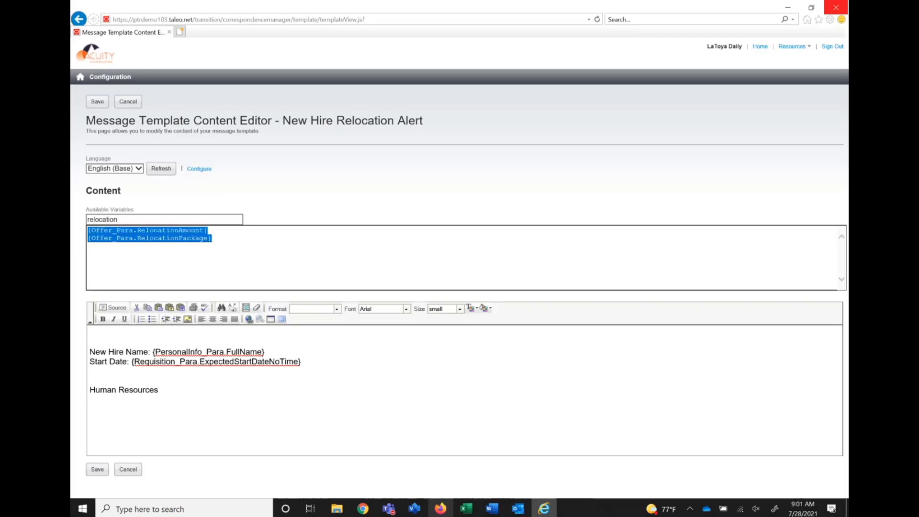
pyautogui.click(109, 370)
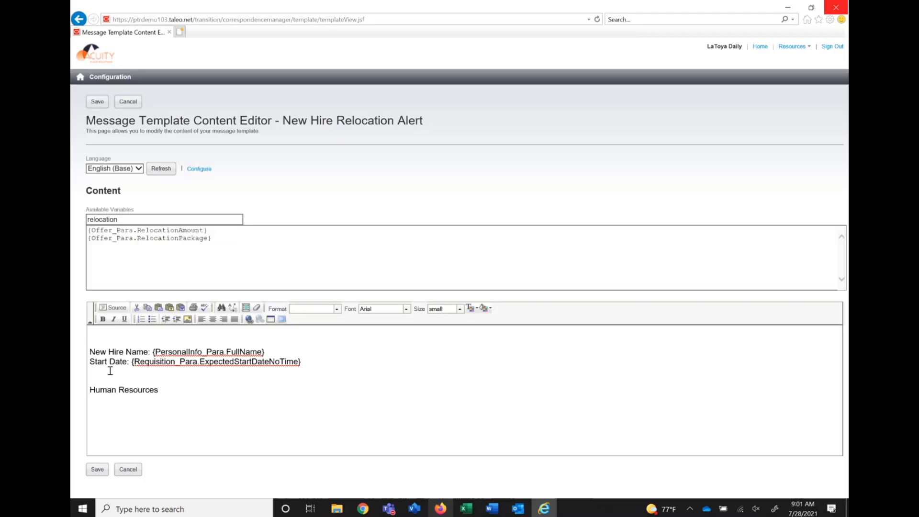
pyautogui.write('Relocation:')
pyautogui.press('Return')
pyautogui.hotkey('ctrl', 'v')
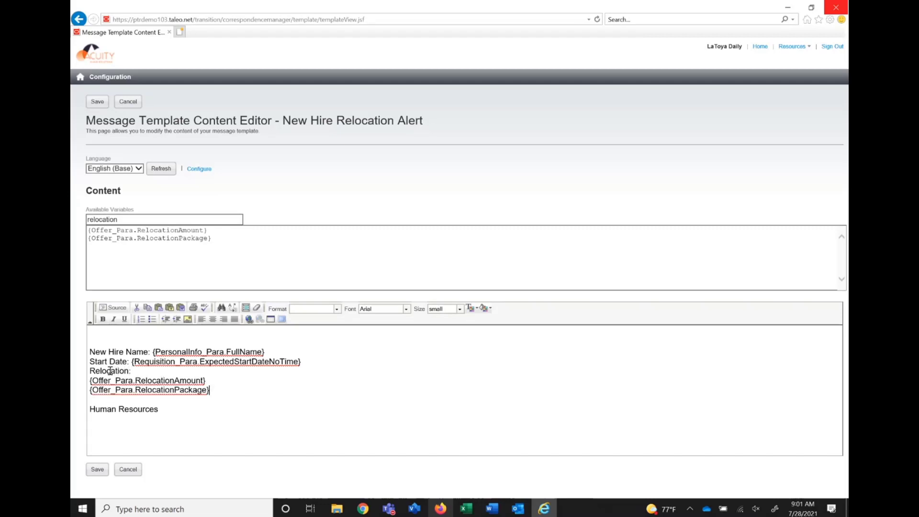
# Insert a 'Thank you,' line above Human Resources
pyautogui.click(180, 413)
pyautogui.press('Home')
pyautogui.press('Return')
pyautogui.press('Up')
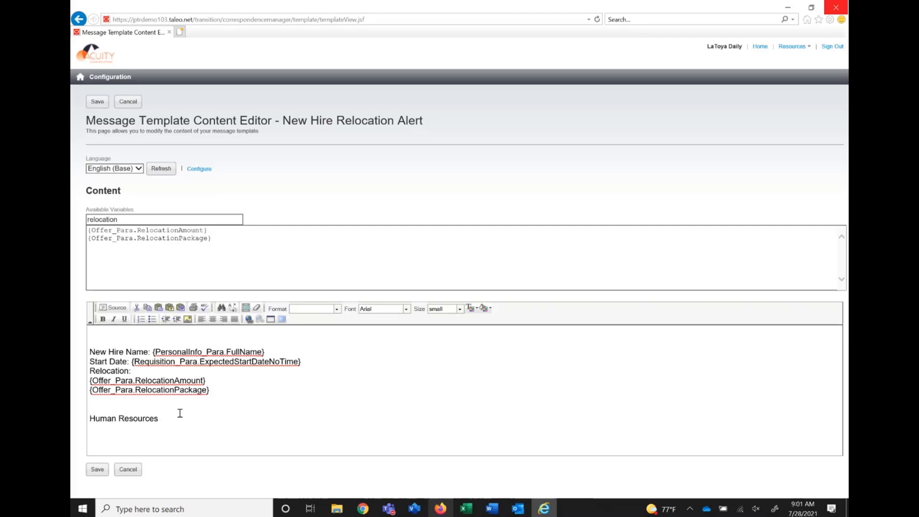
pyautogui.write('Thanks')
pyautogui.press('BackSpace')
pyautogui.write('you,')
# Save the rewritten letter, activate the New Hire Relocation Alert template, and return to Administration
pyautogui.click(97, 469)
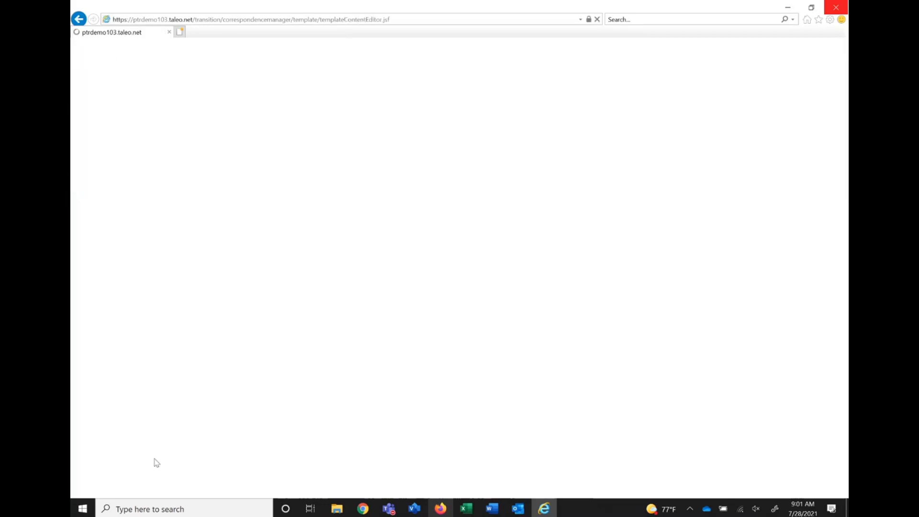
pyautogui.scroll(-3, 280, 337)
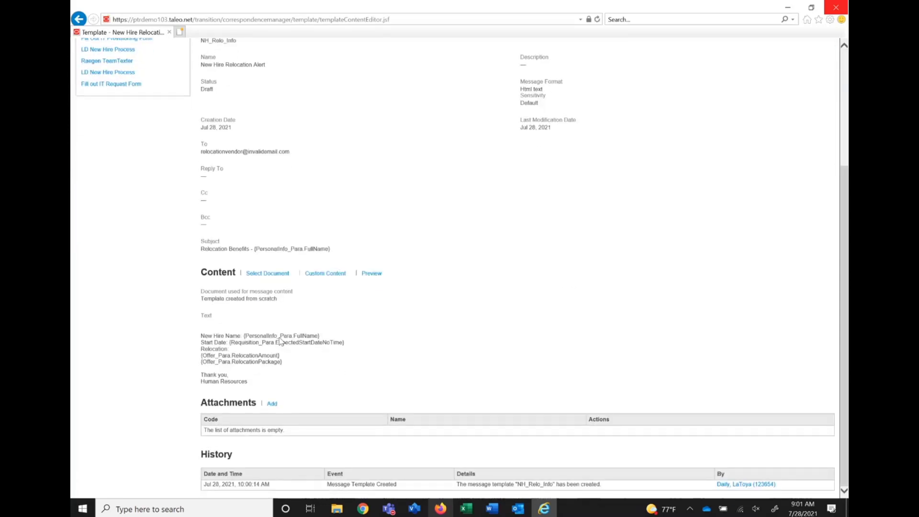
pyautogui.scroll(4, 282, 342)
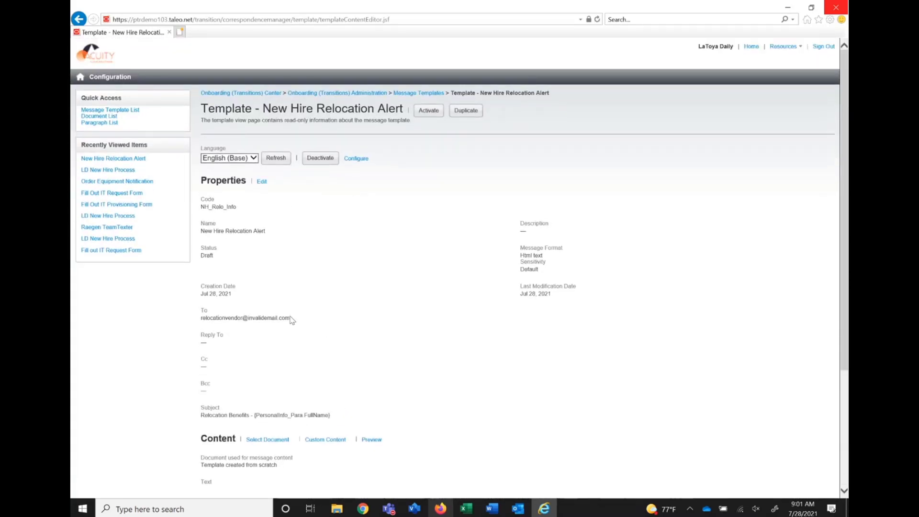
pyautogui.moveTo(295, 321); pyautogui.dragTo(203, 325)
pyautogui.click(203, 324)
pyautogui.click(426, 116)
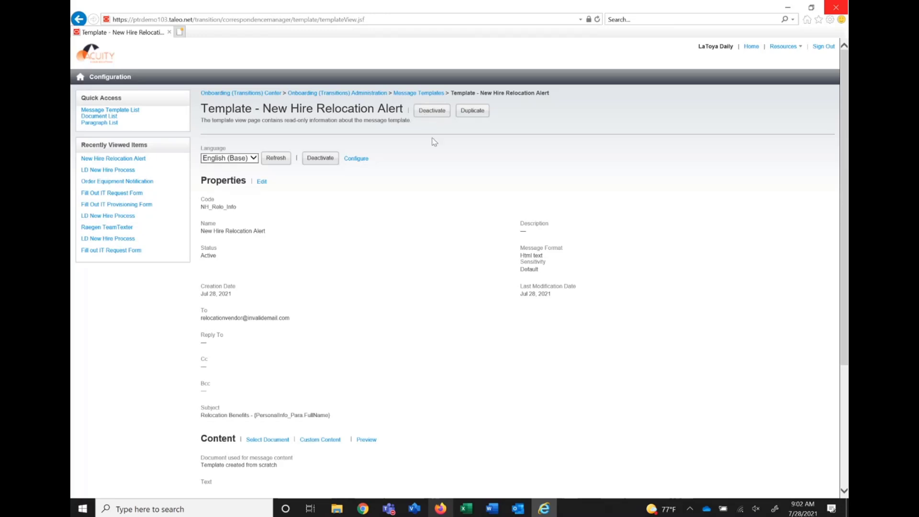
pyautogui.click(366, 93)
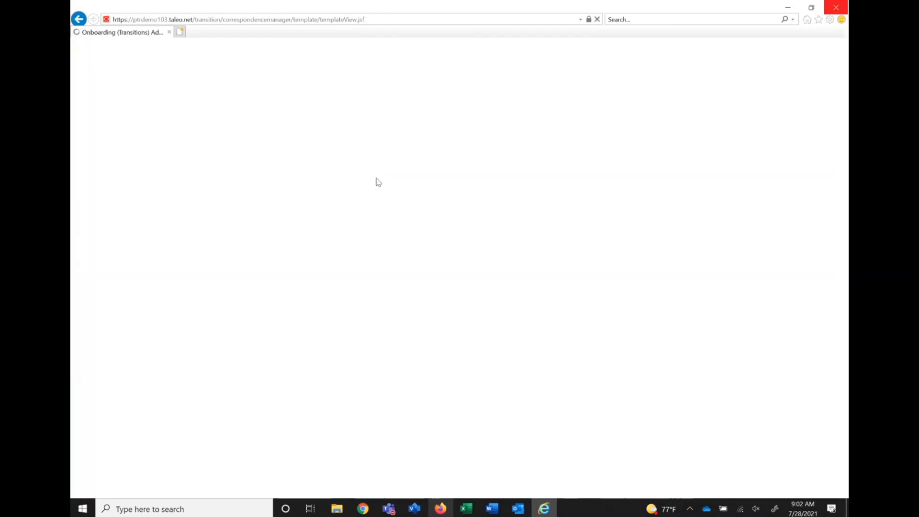
# Create task definition 'Relocation Vendor Alert', code Relocation, sourced from New Hire Relocation Alert, and save it
pyautogui.click(283, 259)
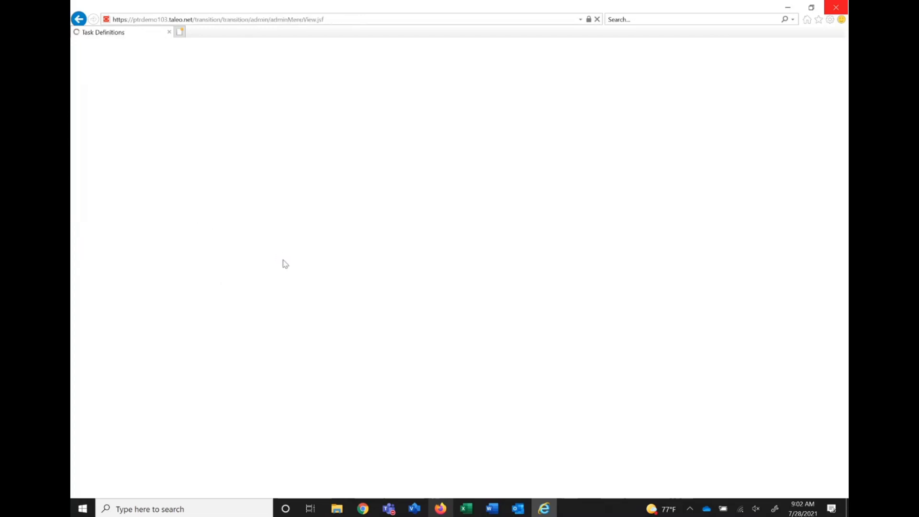
pyautogui.click(291, 210)
pyautogui.click(115, 218)
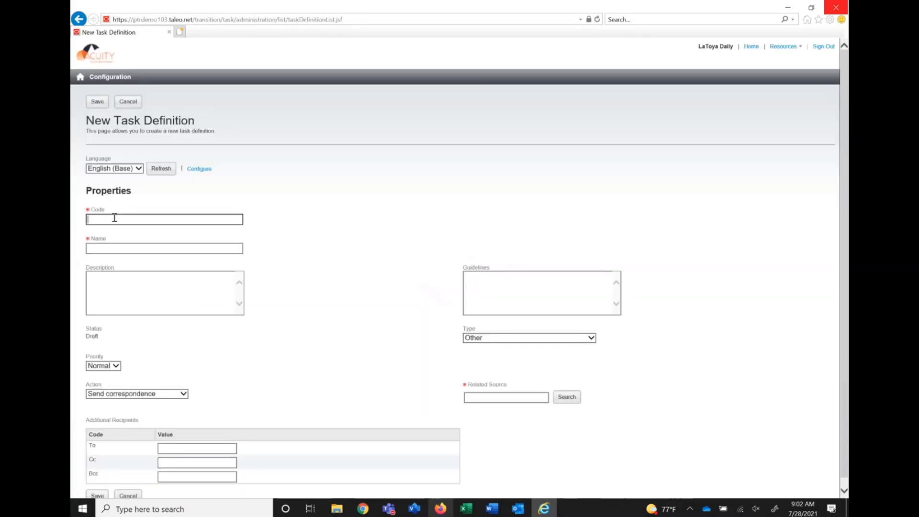
pyautogui.write('Reloacation')
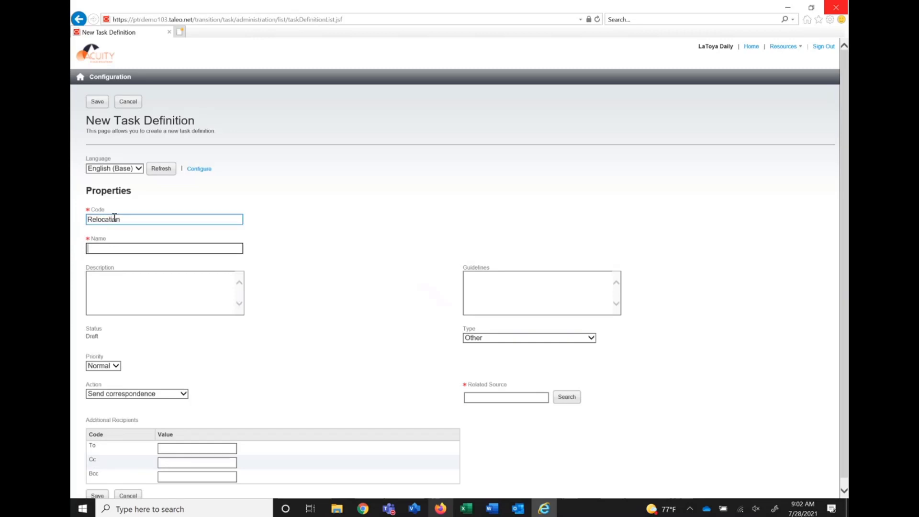
pyautogui.write('Relocation Vendor Alert')
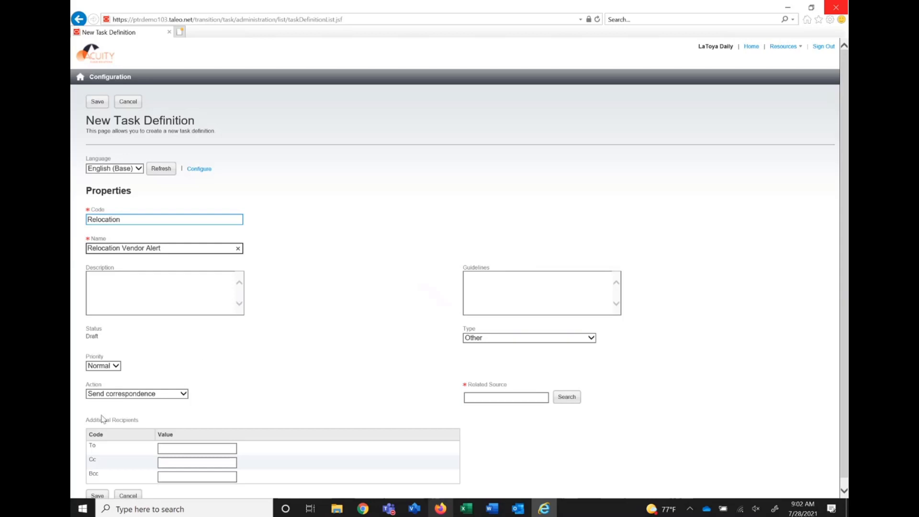
pyautogui.click(514, 398)
pyautogui.write('relocation')
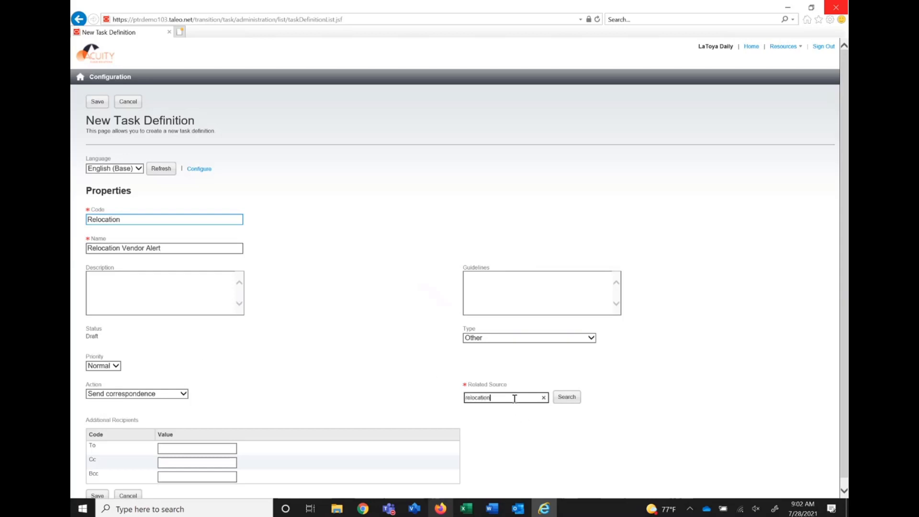
pyautogui.click(567, 397)
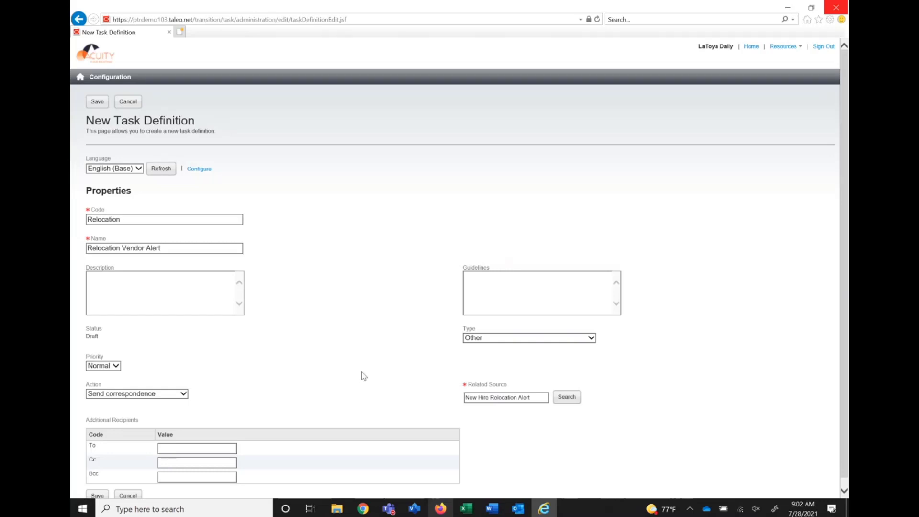
pyautogui.click(98, 106)
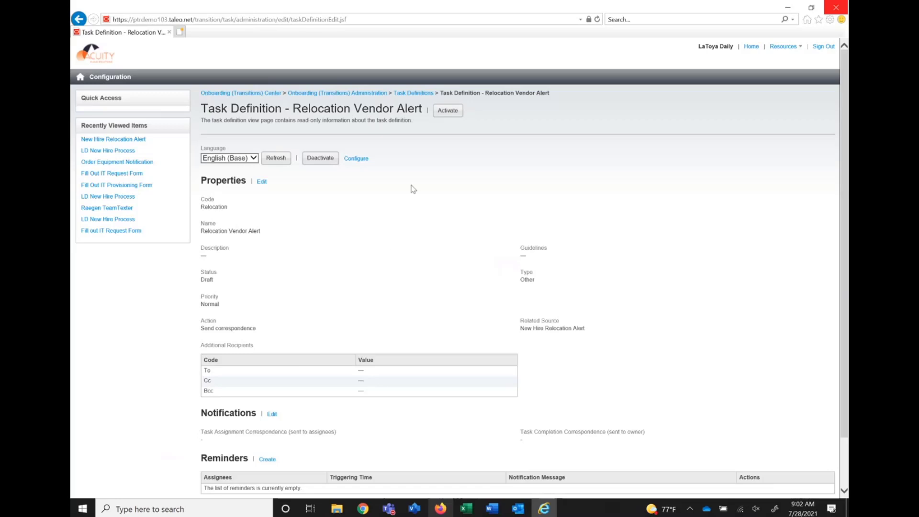
# Activate Relocation Vendor Alert, then open LD New Hire Process under Processes and create a step
pyautogui.click(451, 113)
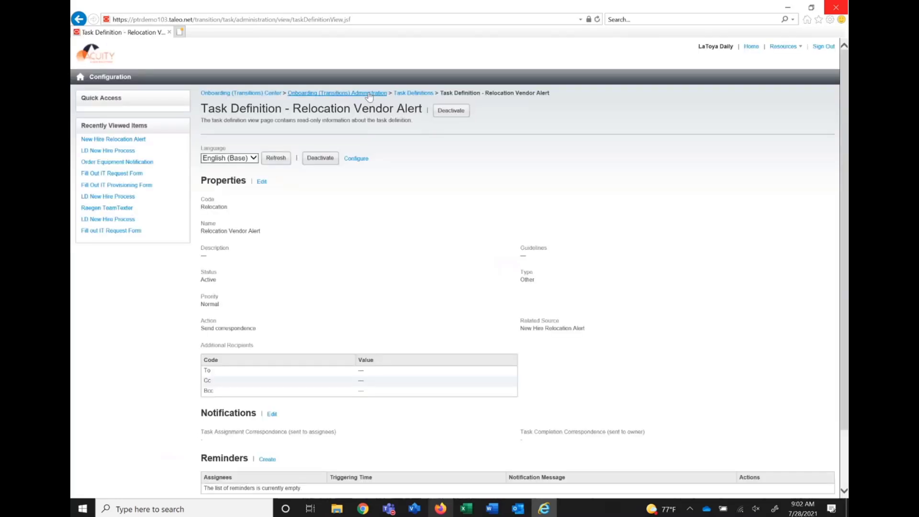
pyautogui.click(368, 92)
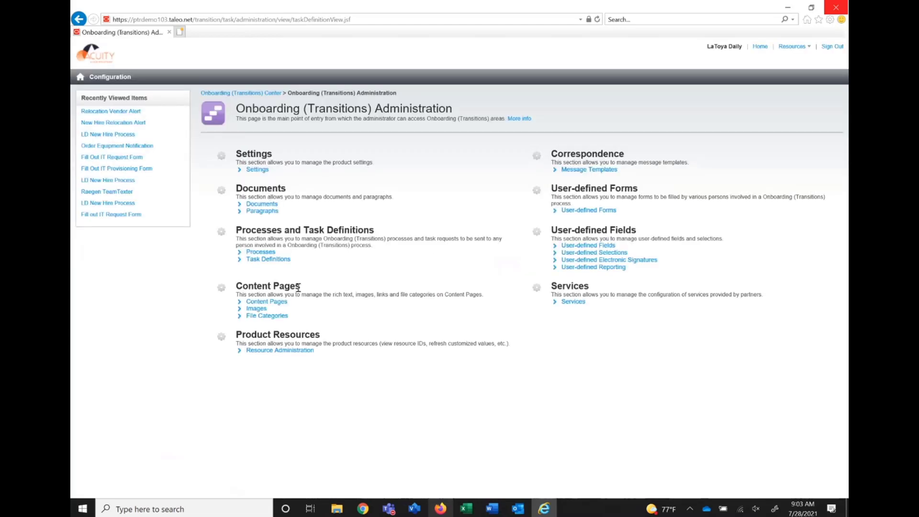
pyautogui.click(261, 252)
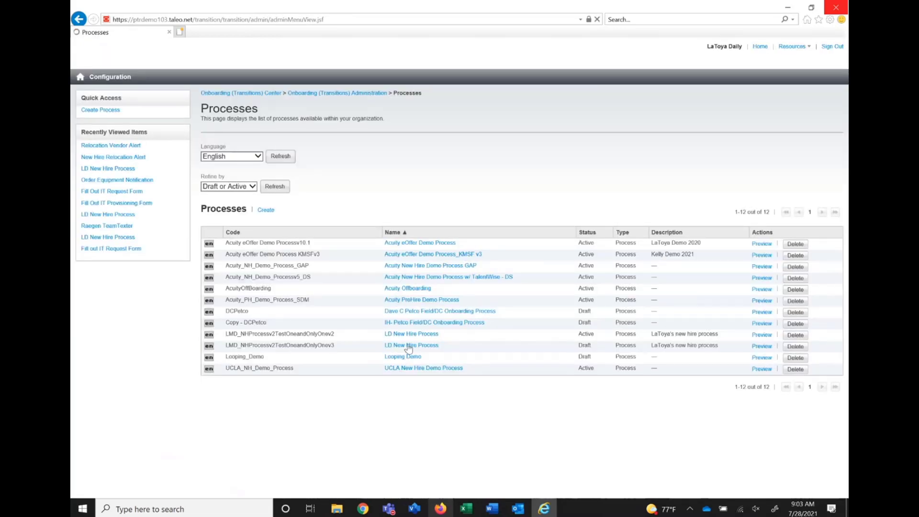
pyautogui.click(408, 345)
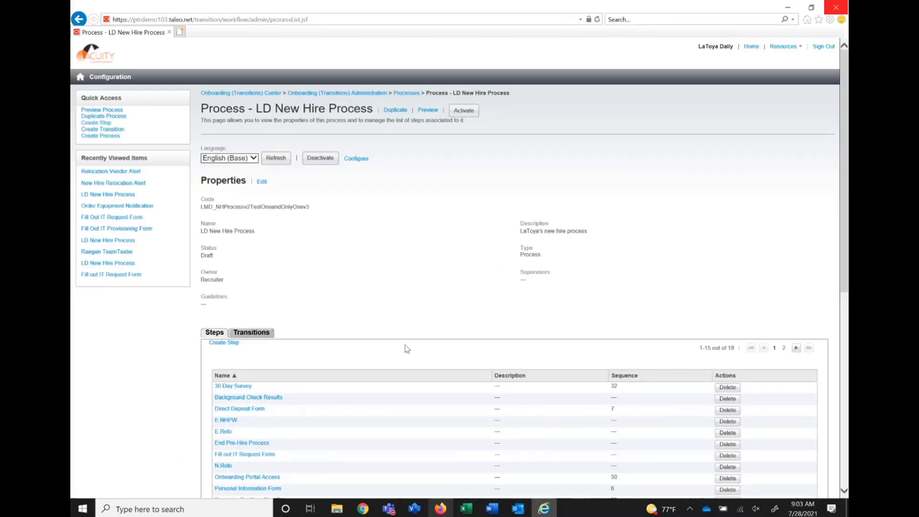
pyautogui.click(218, 342)
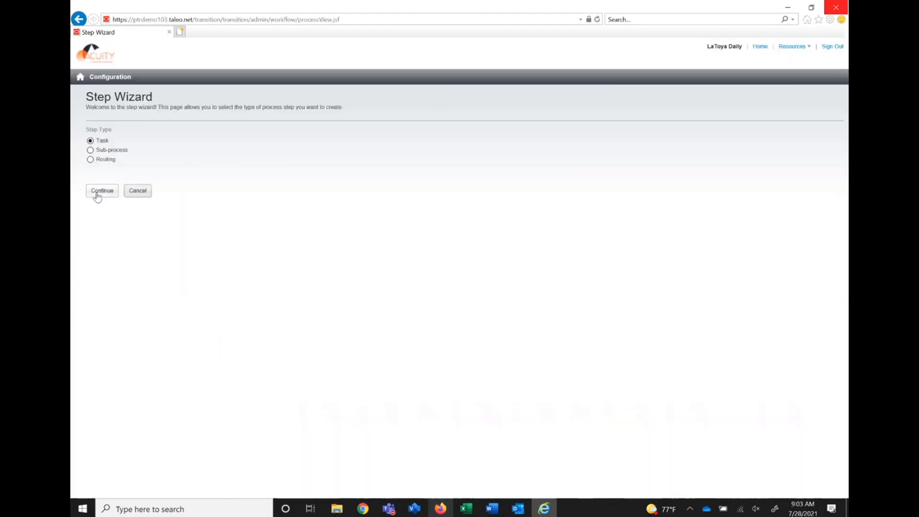
# Make it a Task step using the Relocation Vendor Alert definition and open the assignee User selector
pyautogui.click(98, 194)
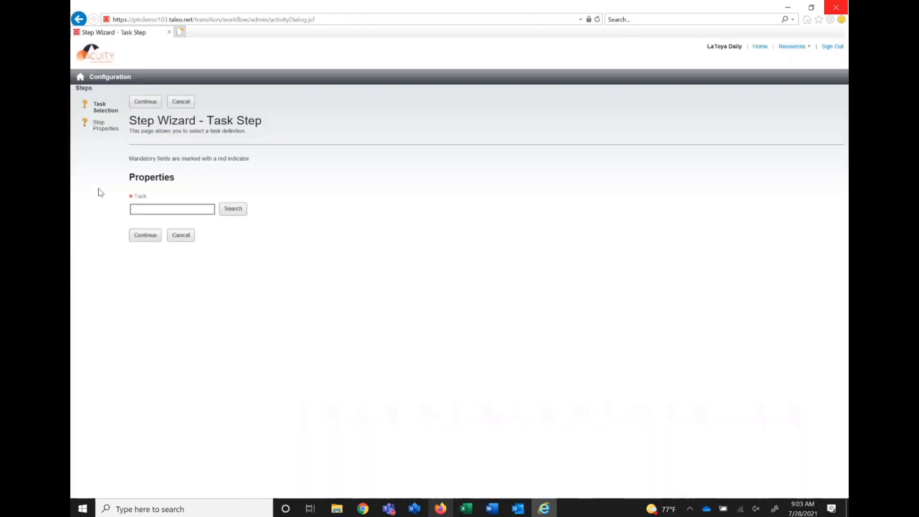
pyautogui.click(147, 208)
pyautogui.write('relocation')
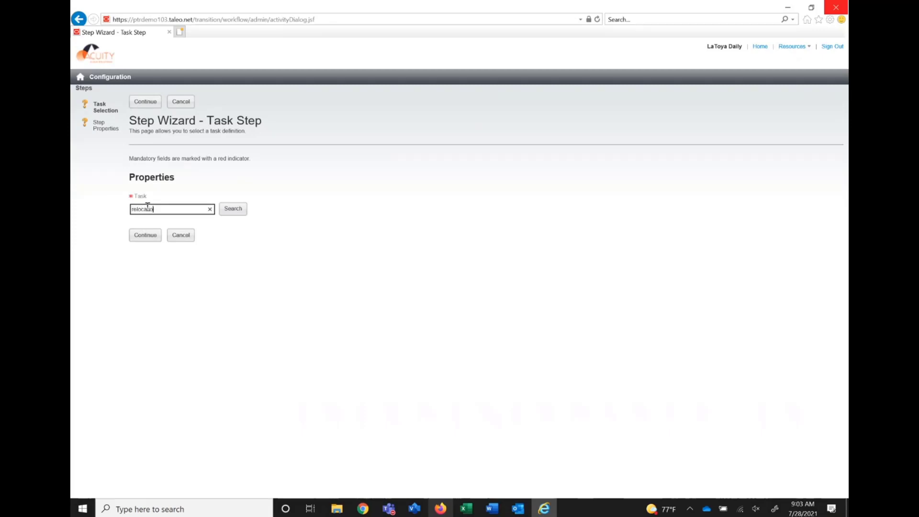
pyautogui.click(232, 211)
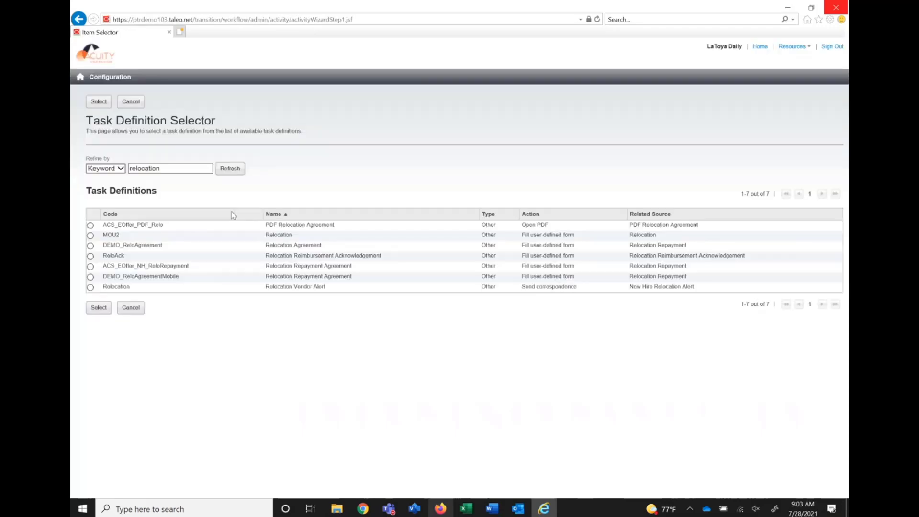
pyautogui.click(128, 285)
pyautogui.click(98, 308)
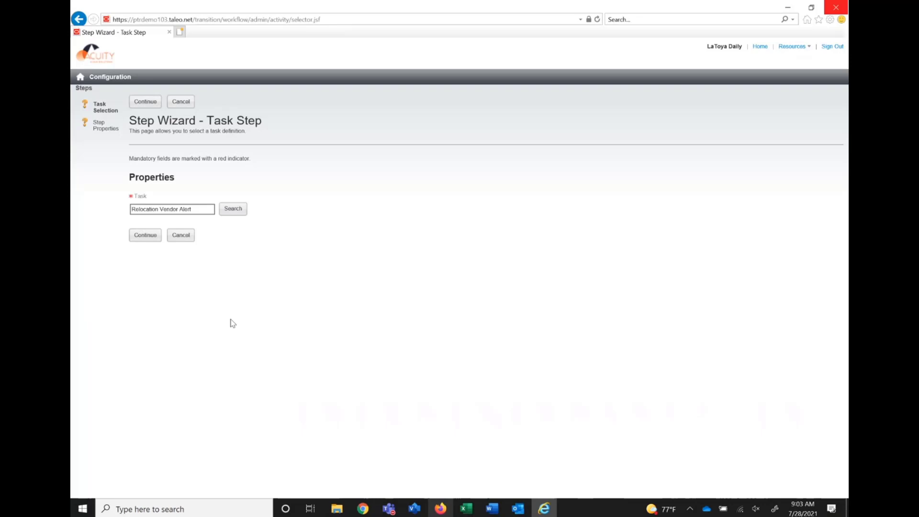
pyautogui.click(142, 238)
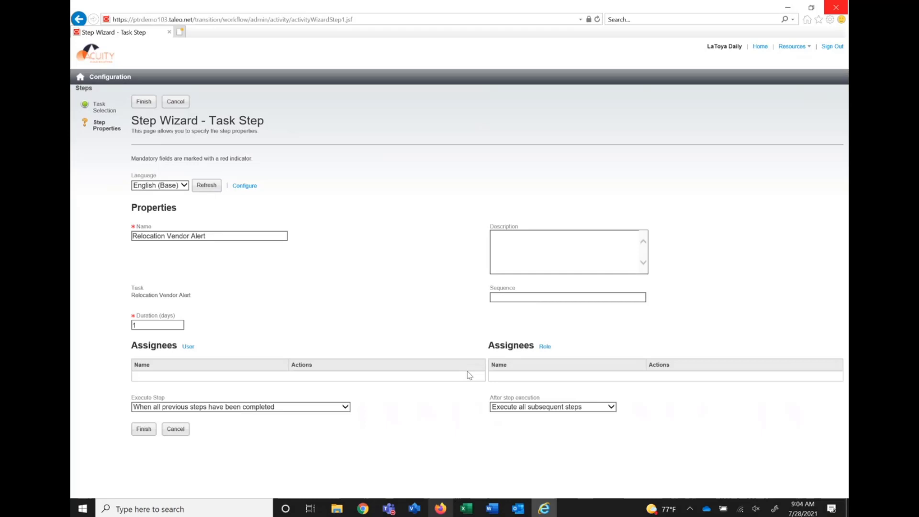
pyautogui.click(188, 345)
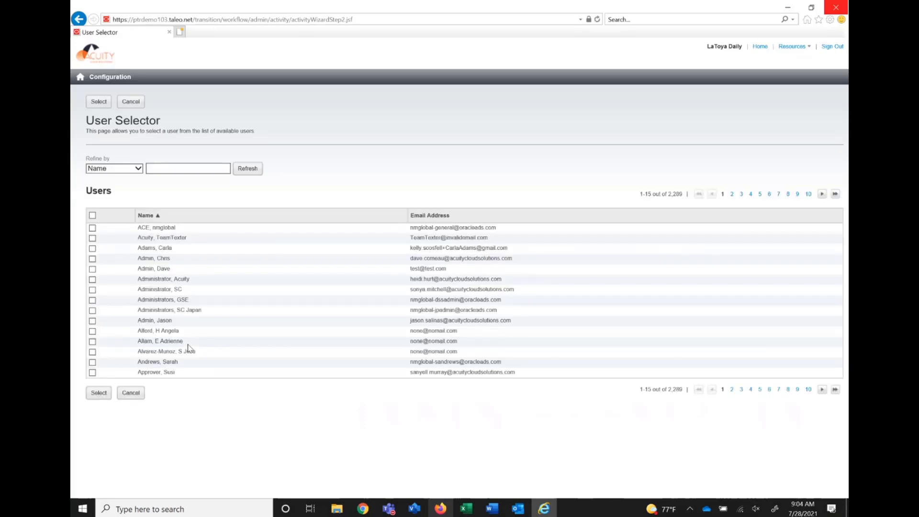
# Filter users by 'team', select the matching test user as assignee, and finish the step
pyautogui.click(203, 168)
pyautogui.write('team')
pyautogui.press('Return')
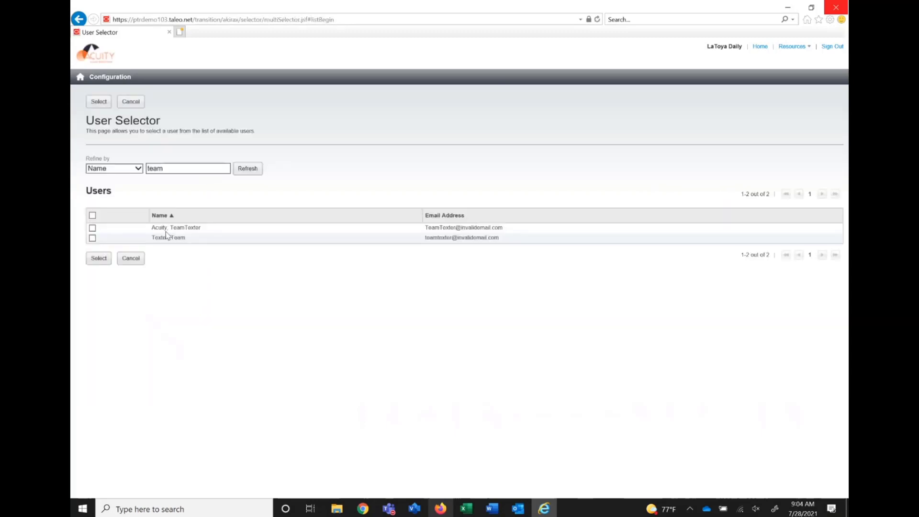
pyautogui.click(166, 237)
pyautogui.click(97, 262)
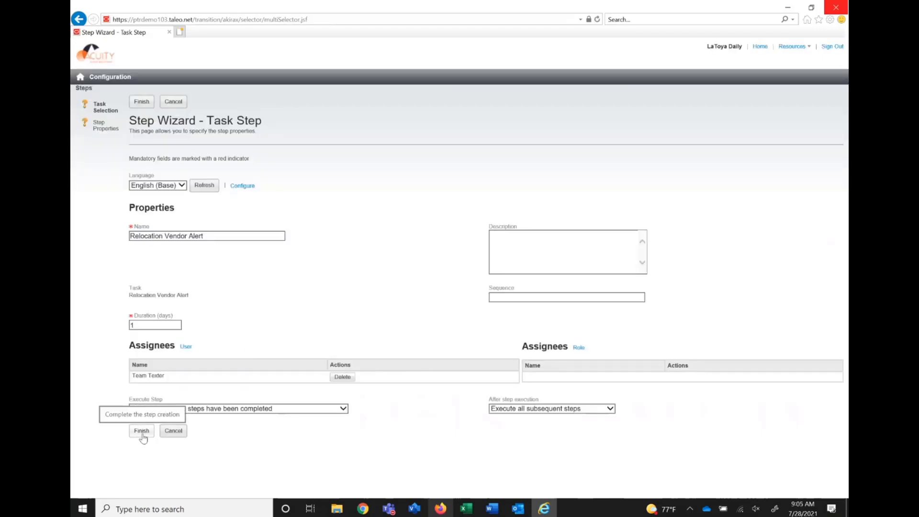
pyautogui.click(141, 432)
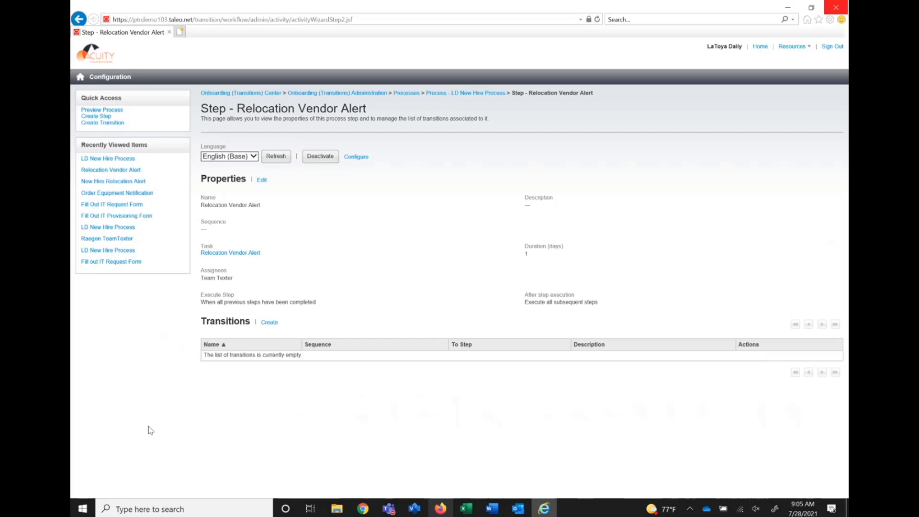
pyautogui.moveTo(238, 279); pyautogui.dragTo(201, 283)
# Edit the step to add the Recruiter Assistant role as assignee and delete the test user
pyautogui.click(263, 181)
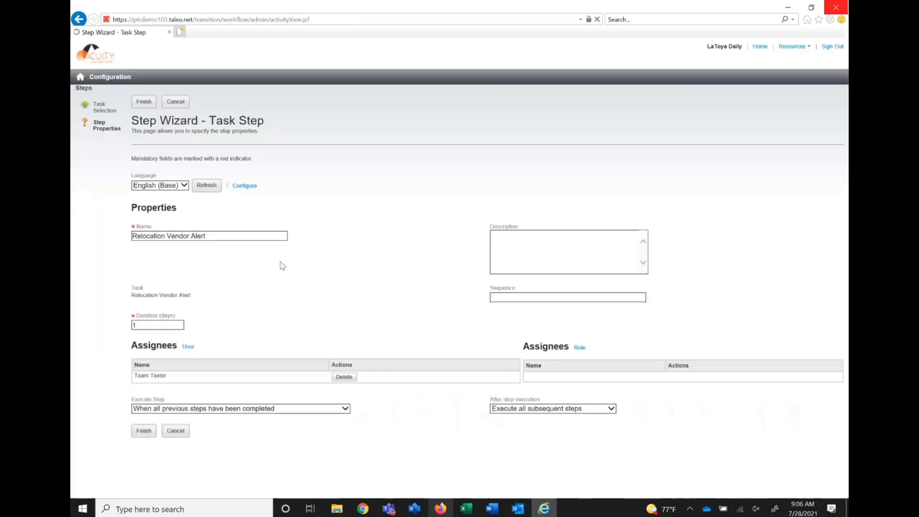
pyautogui.click(577, 351)
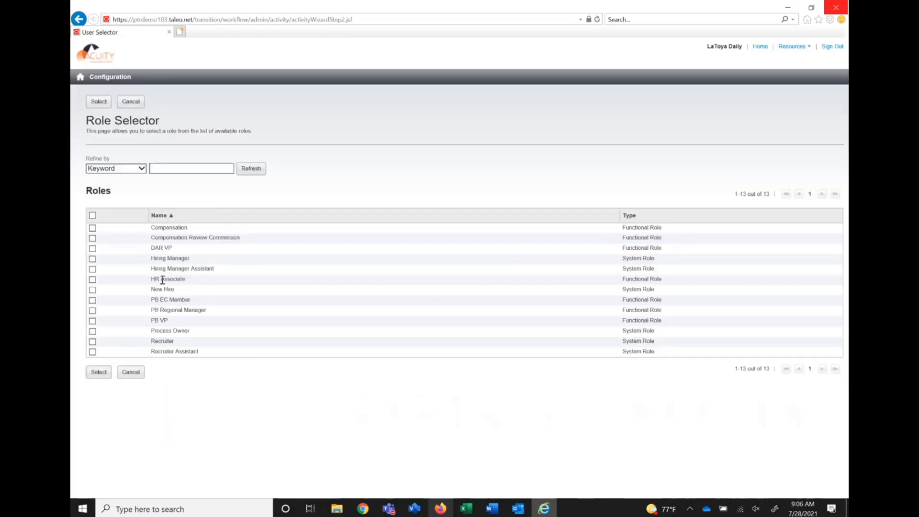
pyautogui.click(161, 351)
pyautogui.click(98, 372)
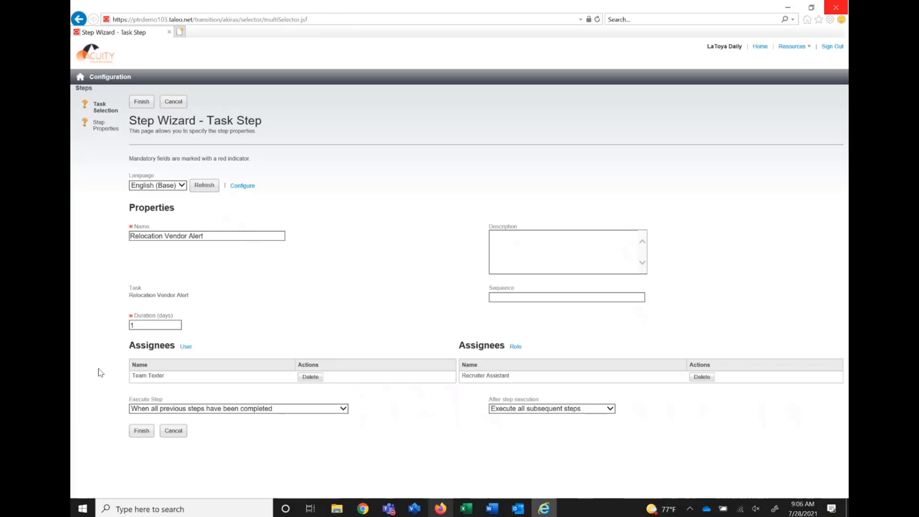
pyautogui.click(309, 378)
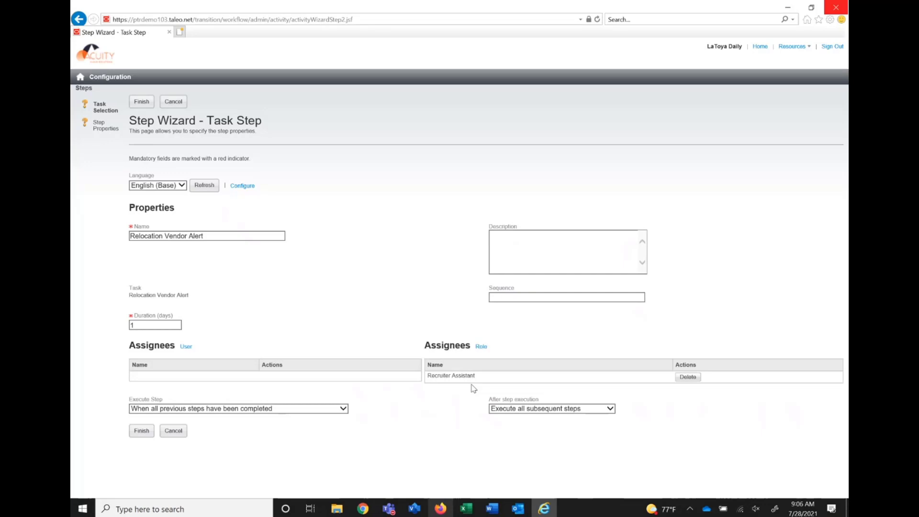
# Add Recruiter to the step's role assignees next to Recruiter Assistant
pyautogui.click(481, 346)
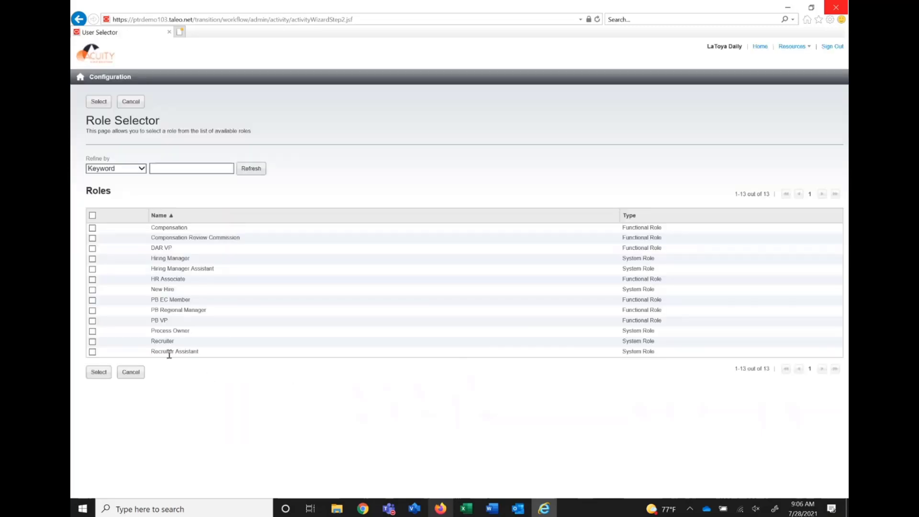
pyautogui.click(163, 342)
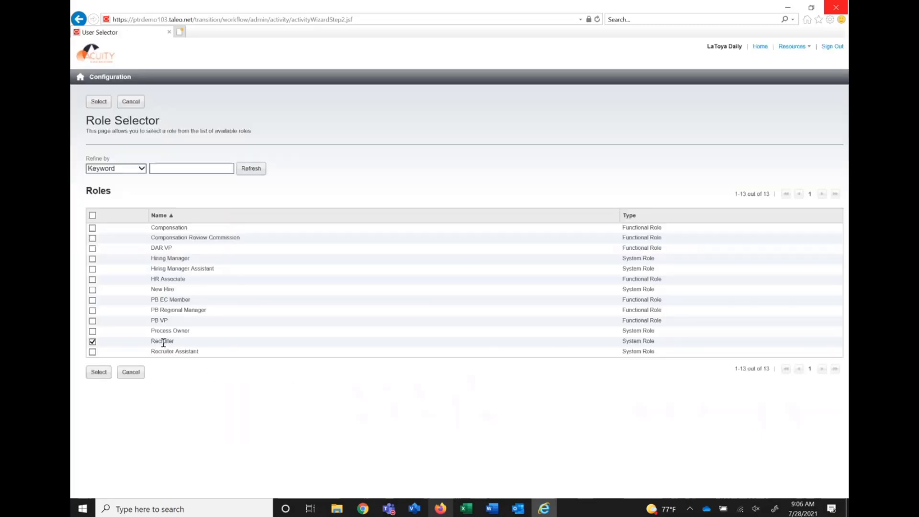
pyautogui.click(98, 373)
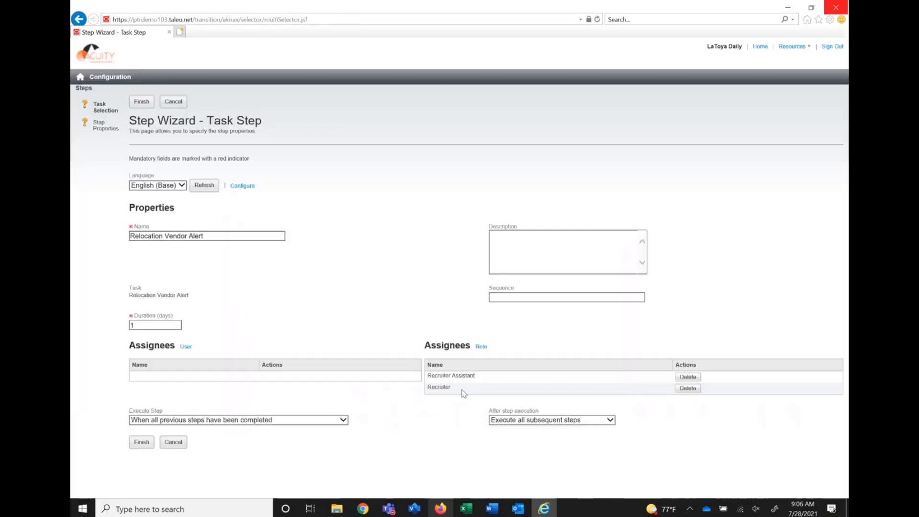